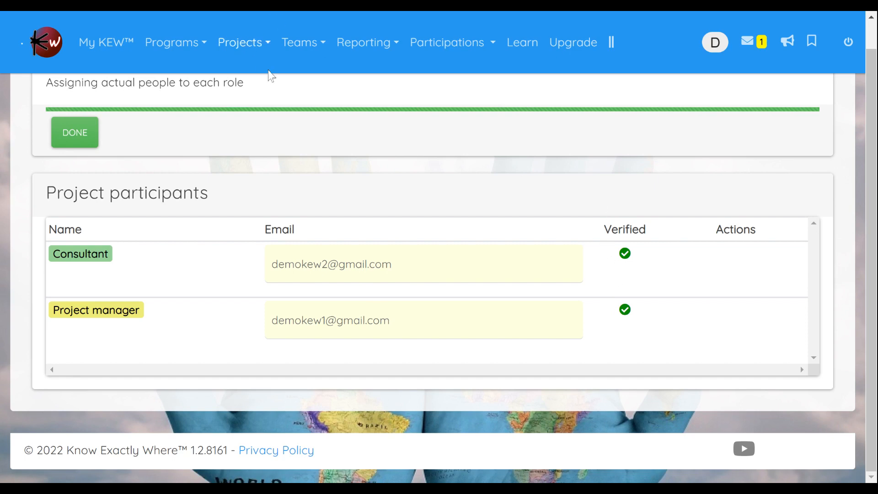
Step: Share "Demo project for Implementation team" with the Implementation team, granting Viewer access
click(249, 51)
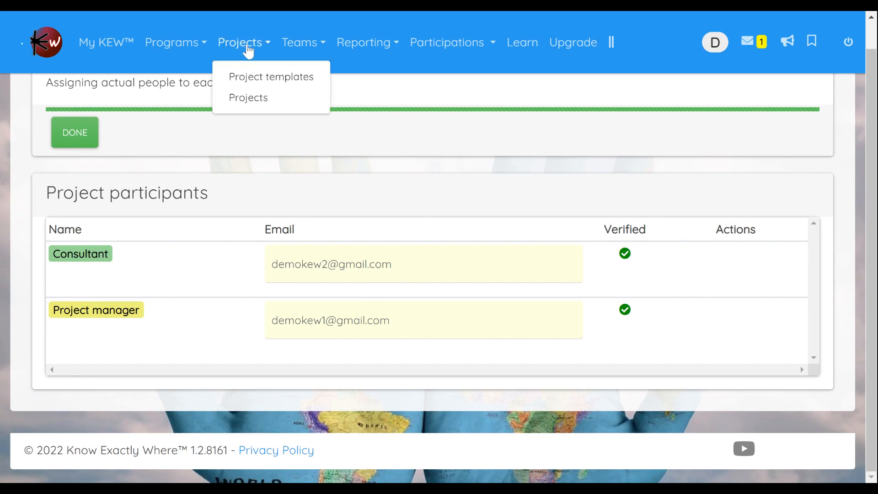
click(251, 97)
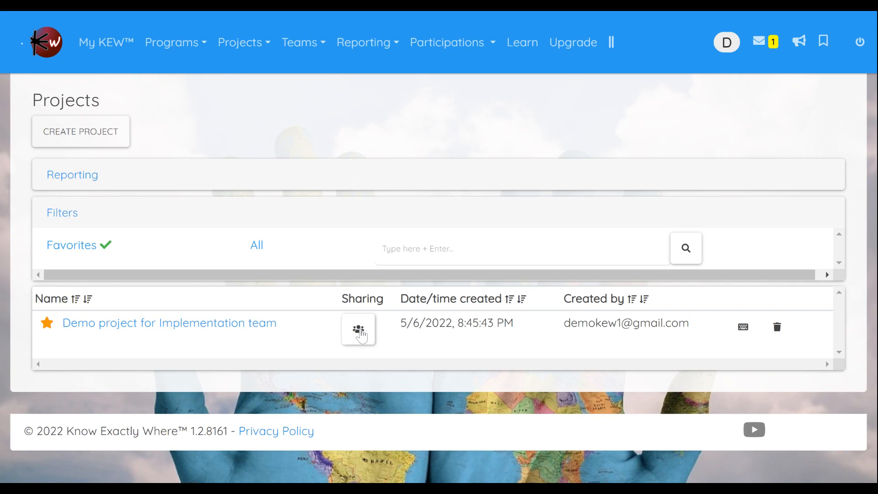
click(359, 332)
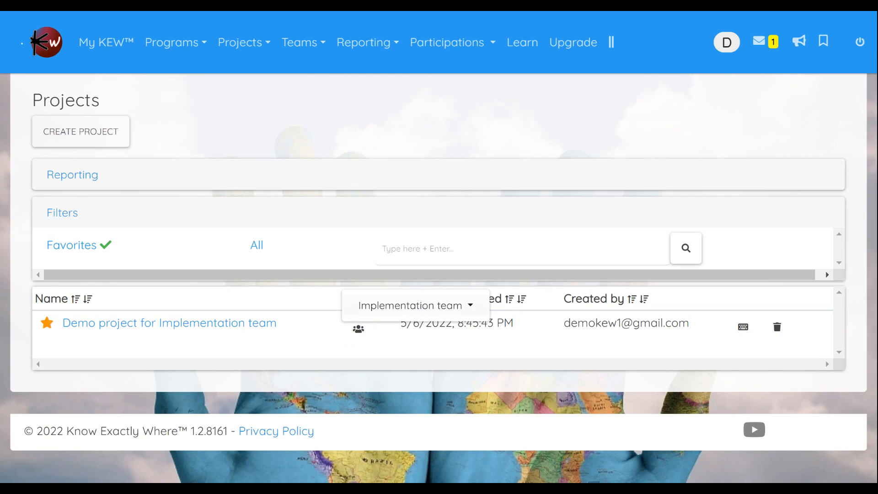
click(424, 313)
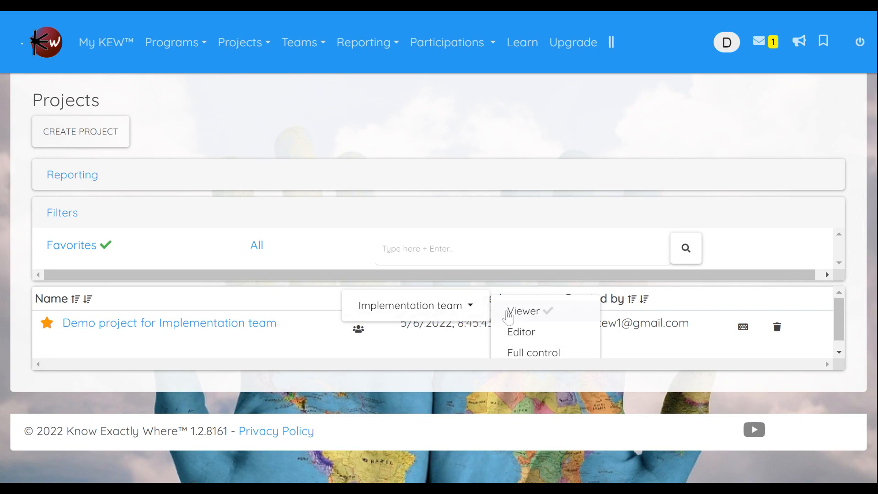
click(543, 319)
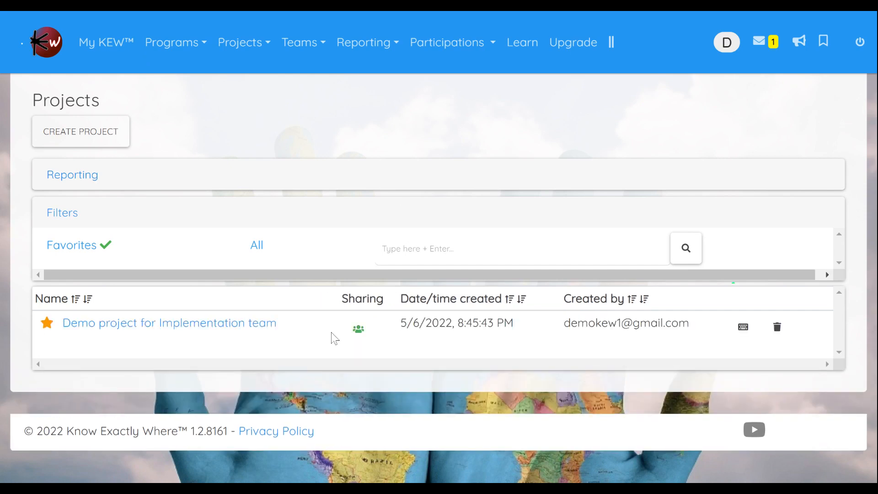
Step: Check the access level the Implementation team has on the demo project, without changing it
click(364, 332)
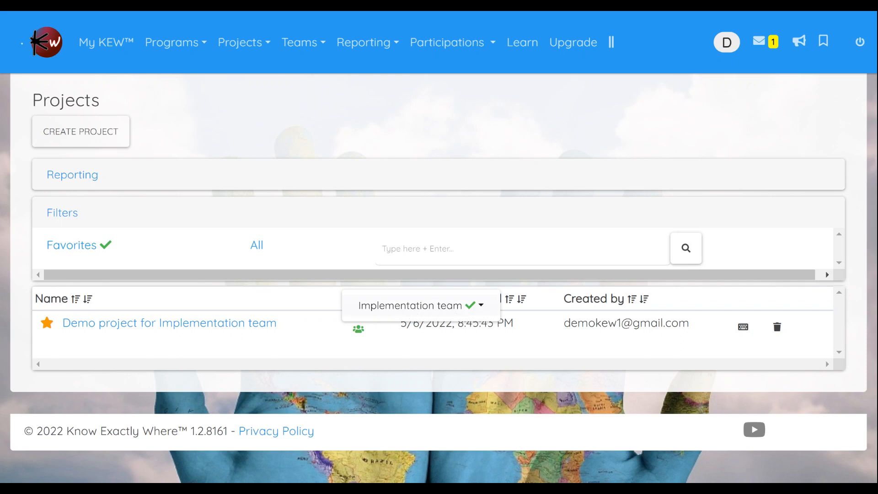
click(421, 308)
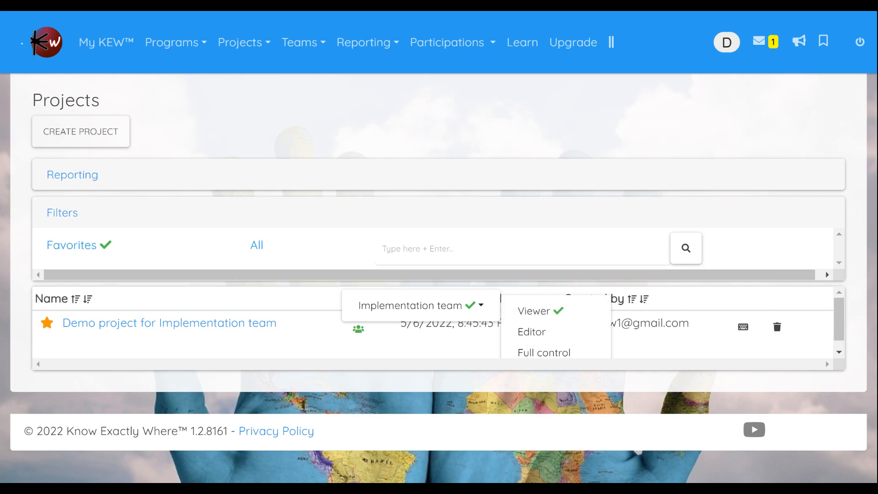
click(493, 192)
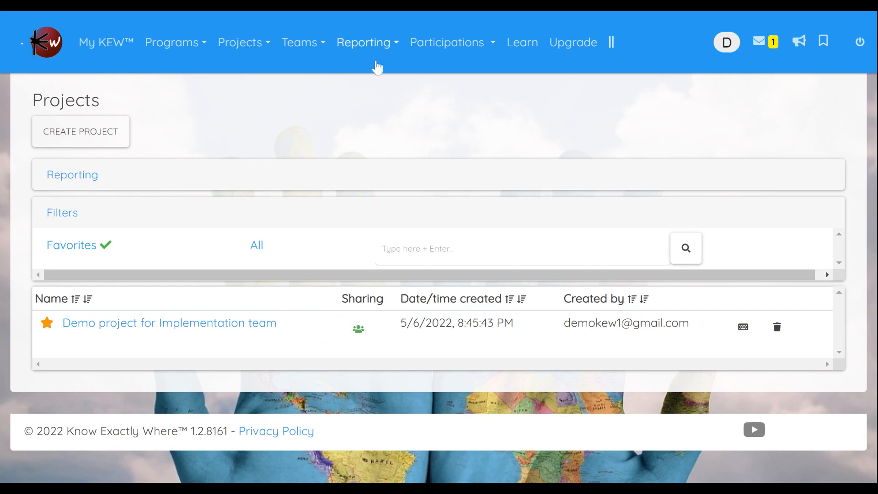
Step: Open the team calendar of the Implementation team
click(308, 45)
click(309, 78)
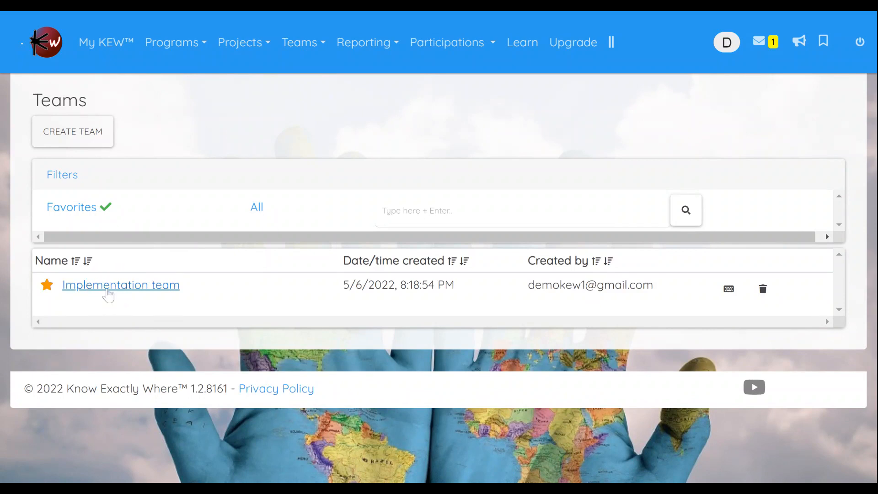
click(109, 295)
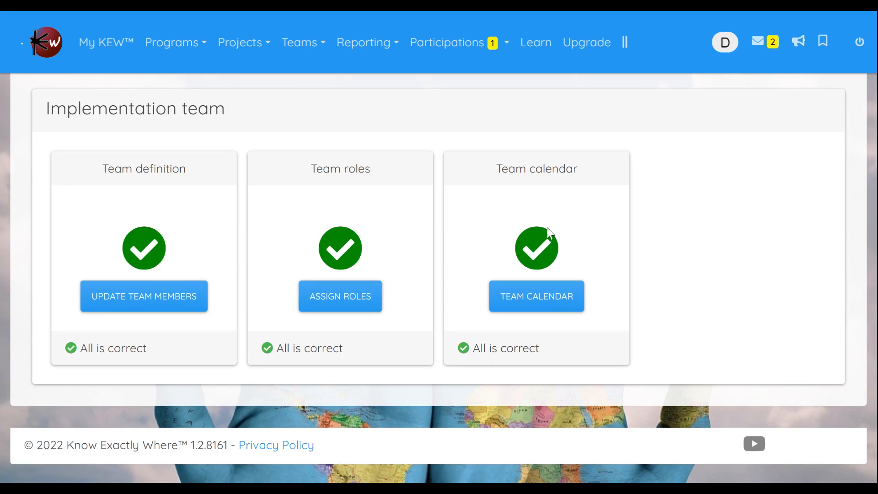
click(533, 308)
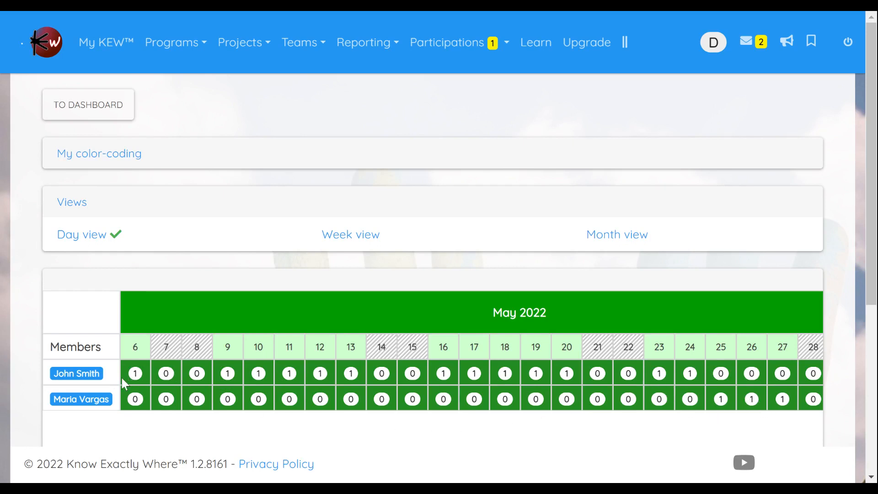
Step: Expand the first member's calendar row through the demo project and Project manager role to the daily tasks, and collapse it again
click(76, 373)
scroll(276, 366, down, 3)
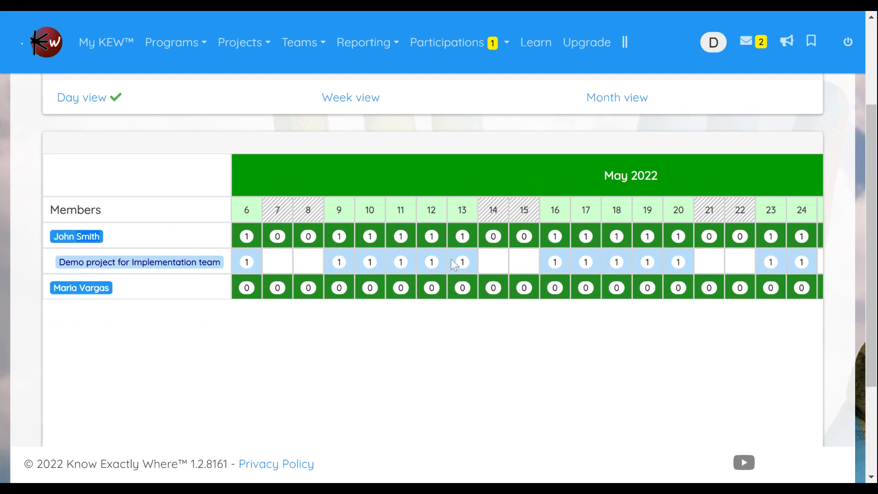
click(153, 271)
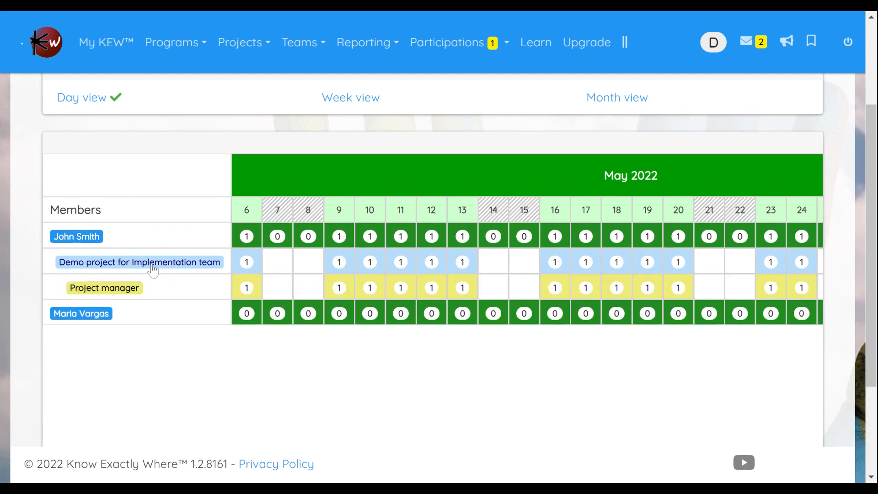
click(106, 286)
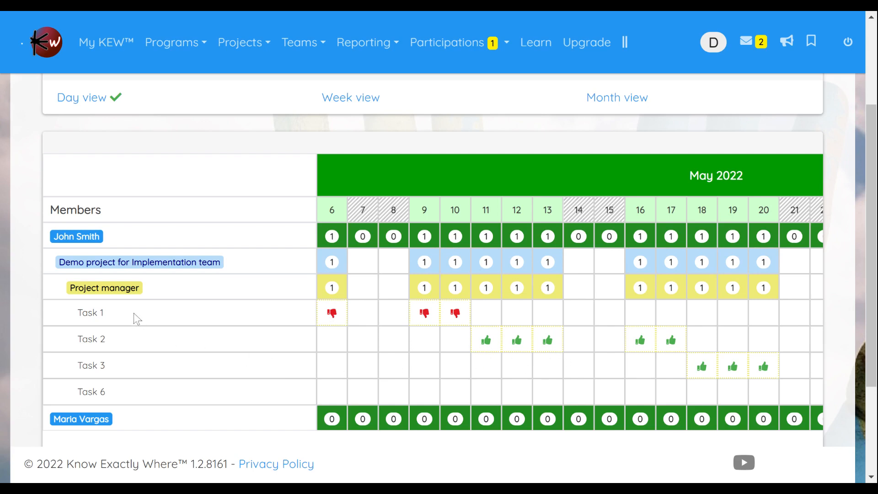
click(99, 282)
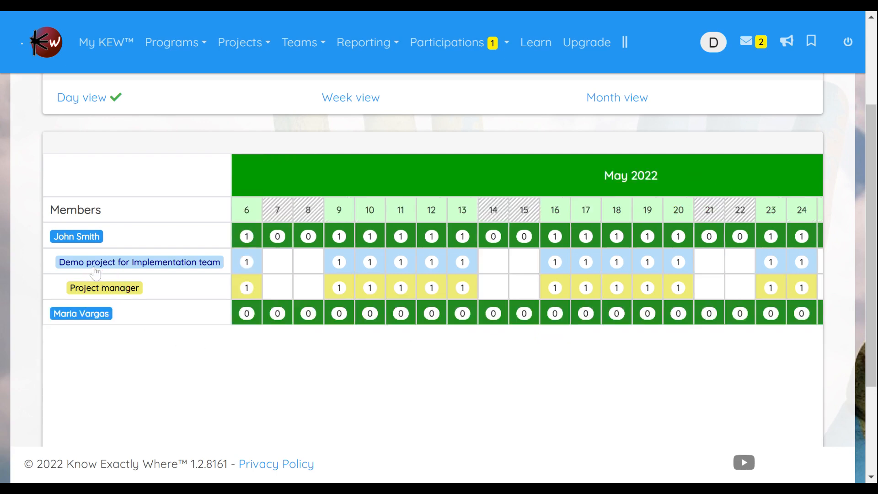
click(94, 265)
click(76, 238)
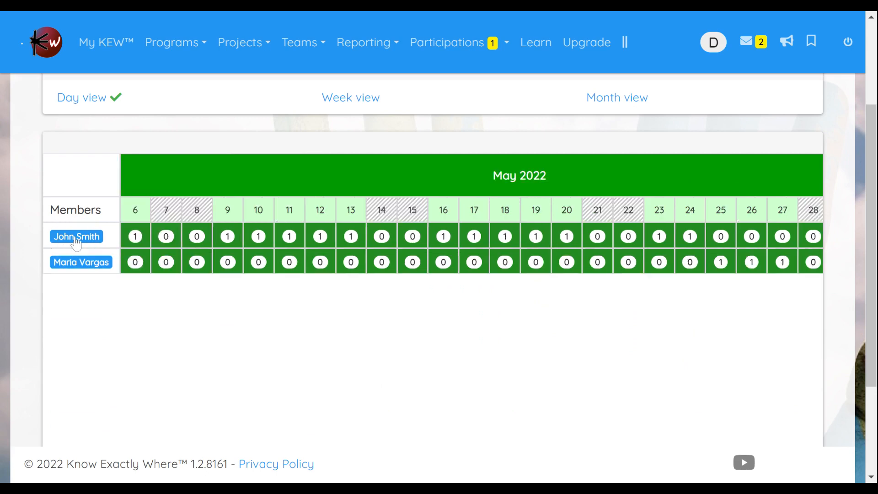
Step: View the members' workload in the team calendar by week and by month
scroll(176, 180, up, 2)
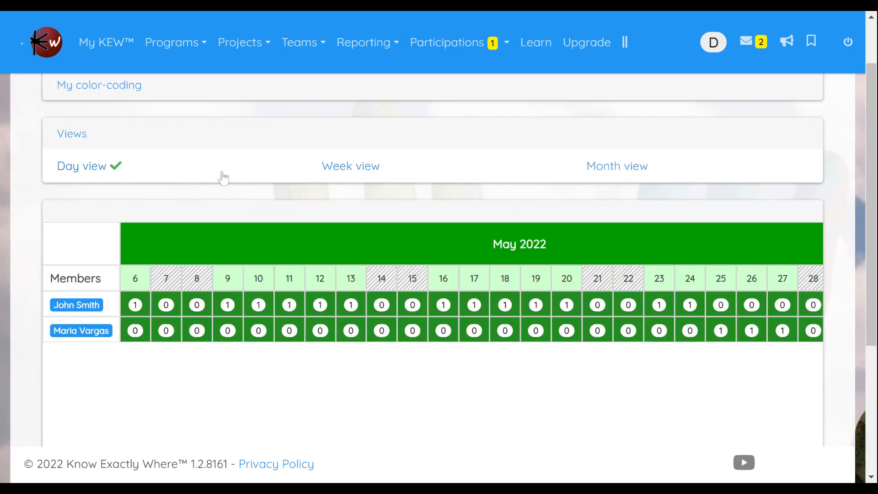
click(343, 171)
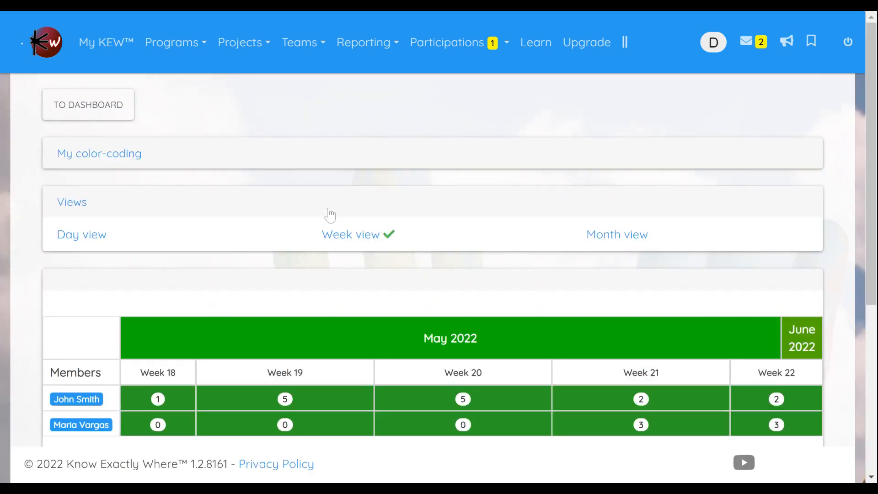
scroll(342, 237, down, 2)
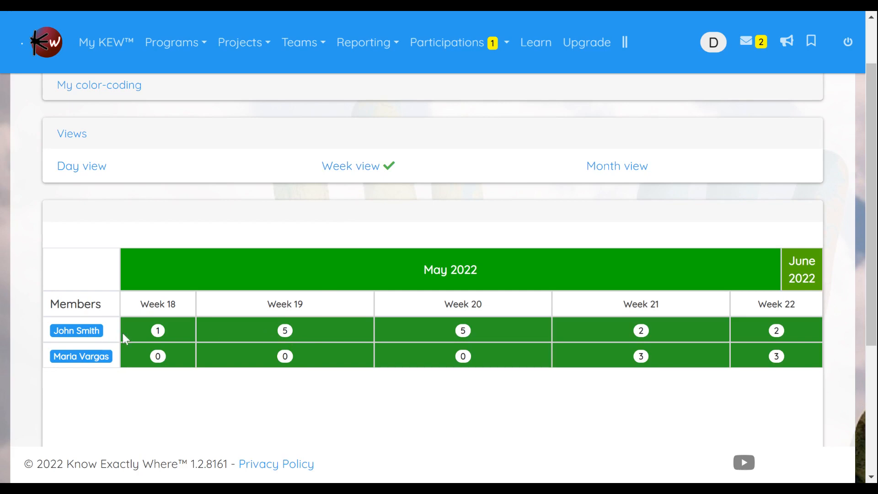
click(633, 172)
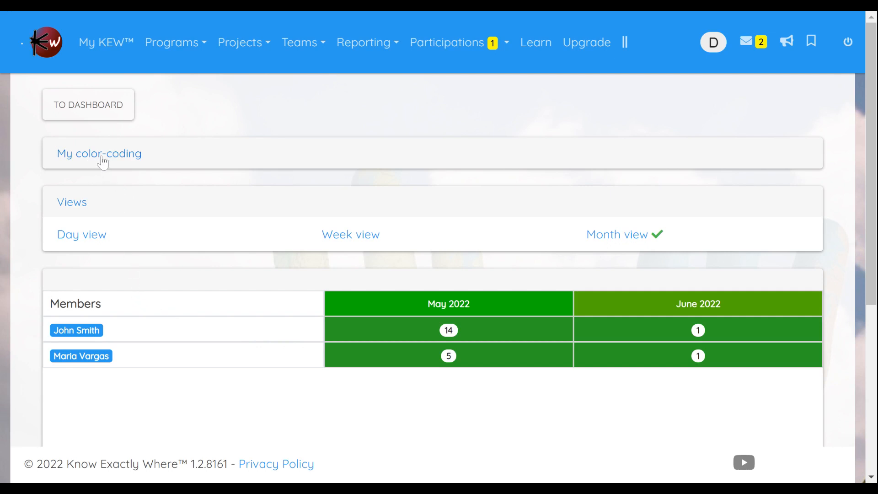
Step: In the calendar's day view, set the first member's color-coding thresholds to 1 for yellow and 3 for red
click(86, 238)
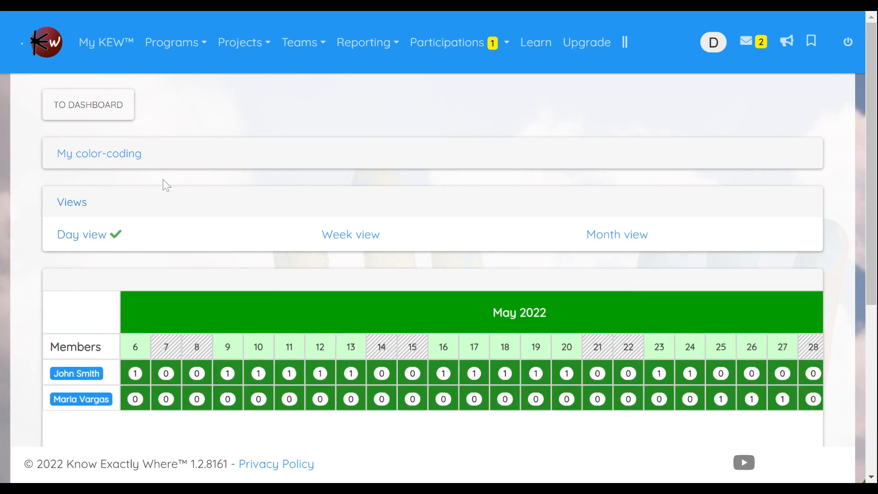
click(100, 160)
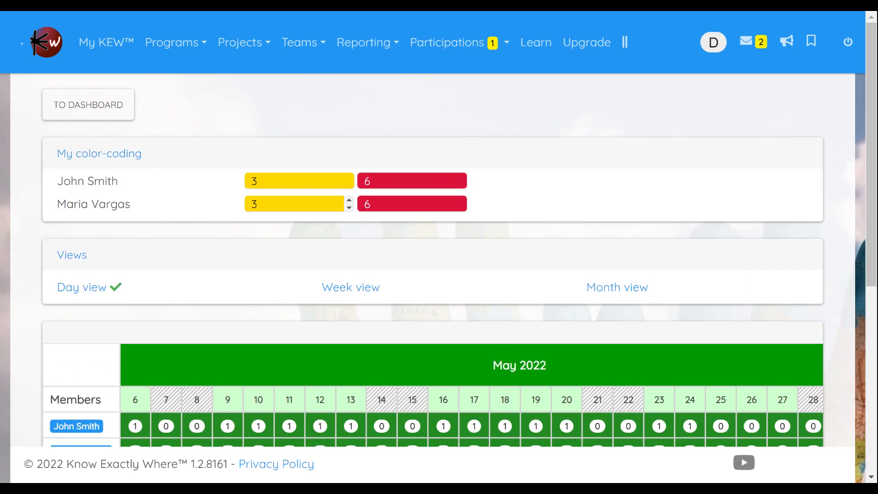
click(295, 181)
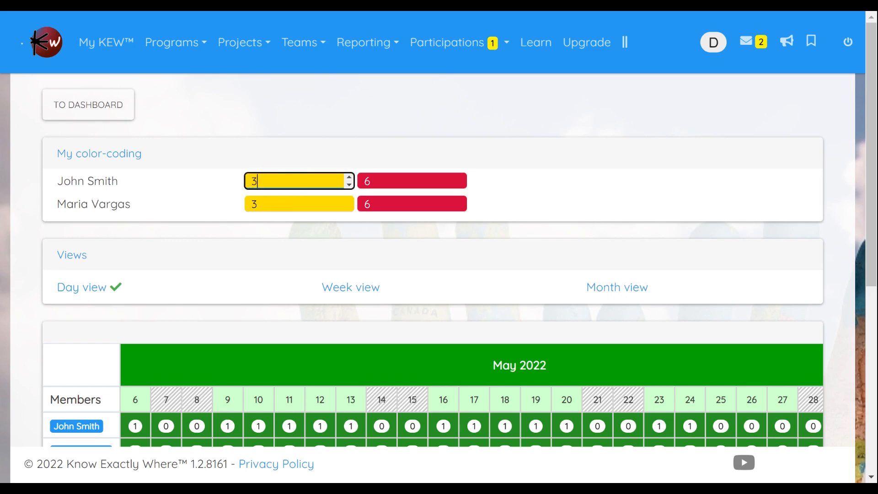
key(BackSpace)
text(1)
click(321, 193)
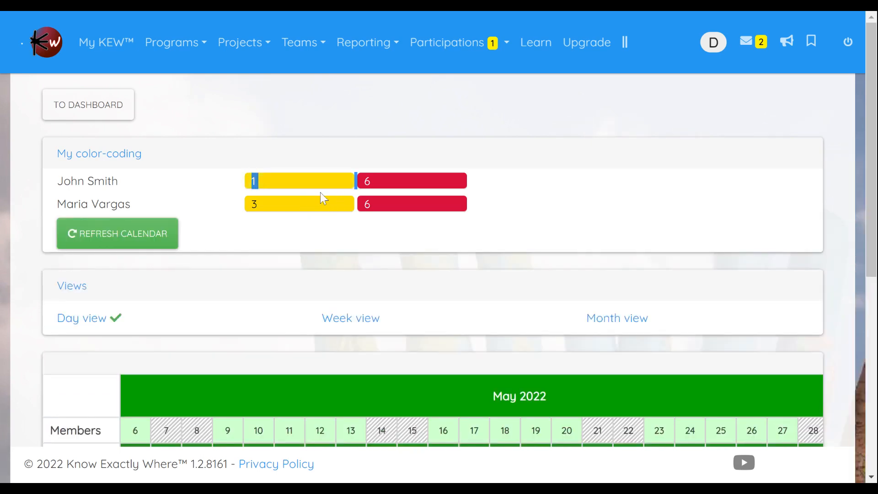
key(Tab)
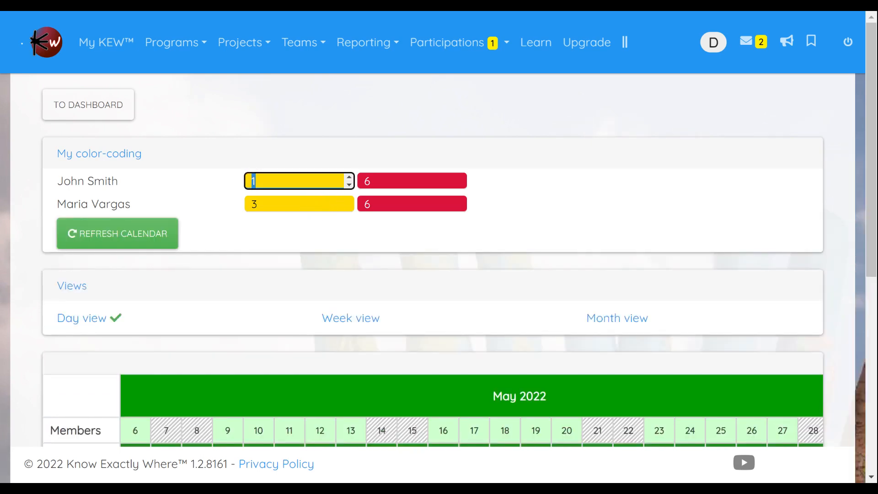
key(Tab)
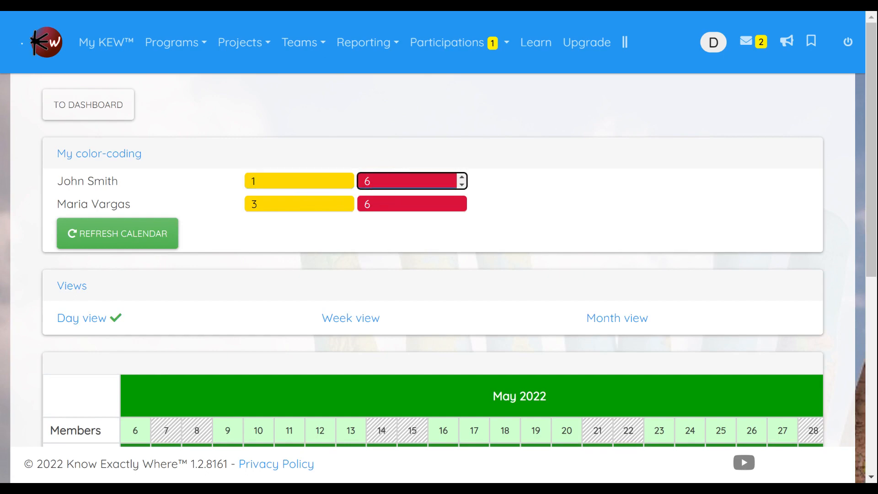
key(BackSpace)
text(3)
key(Tab)
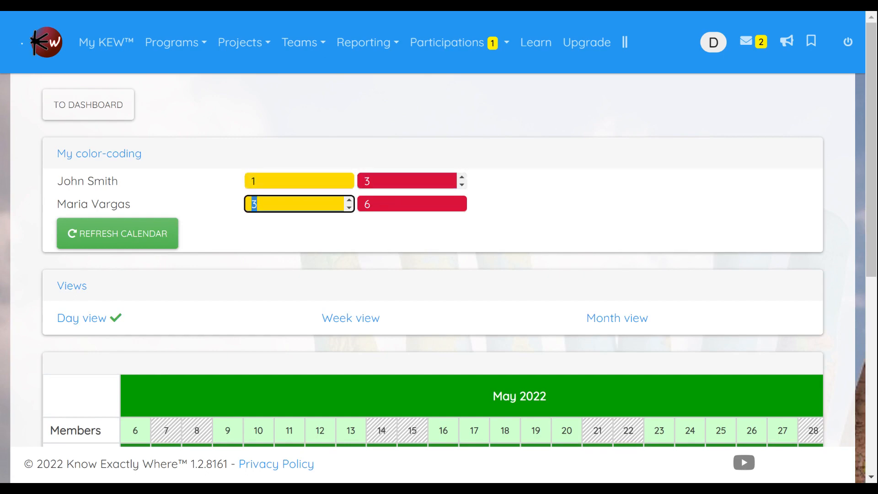
Step: Set the second member's day-view thresholds to 1 for yellow and 3 for red, and refresh the calendar
text(1)
key(Tab)
key(Tab)
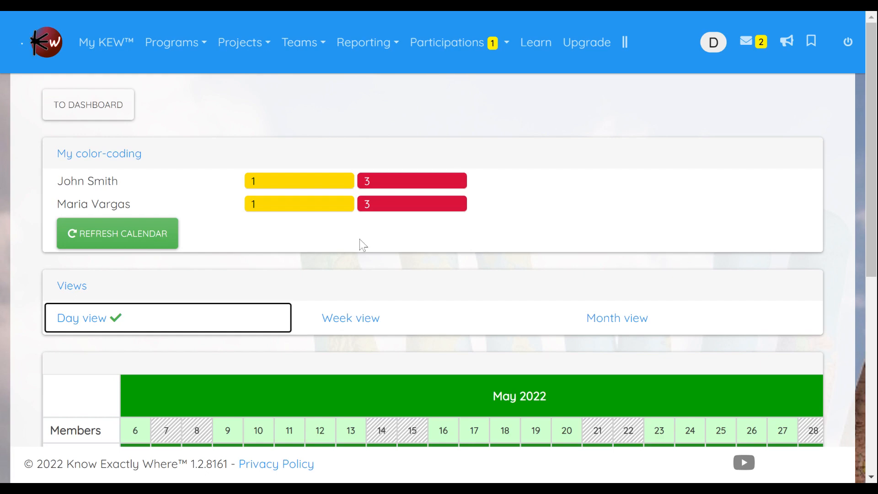
click(116, 236)
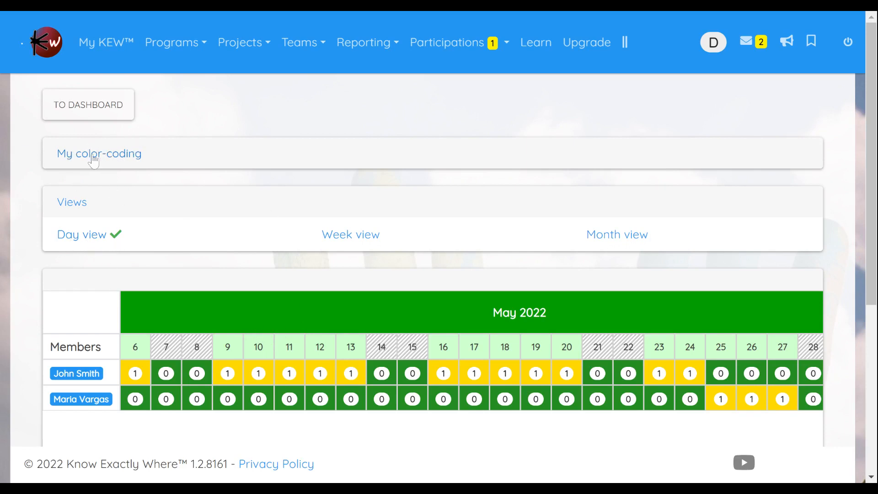
Step: Review the members' color-coding thresholds for the calendar's week and month views
click(351, 235)
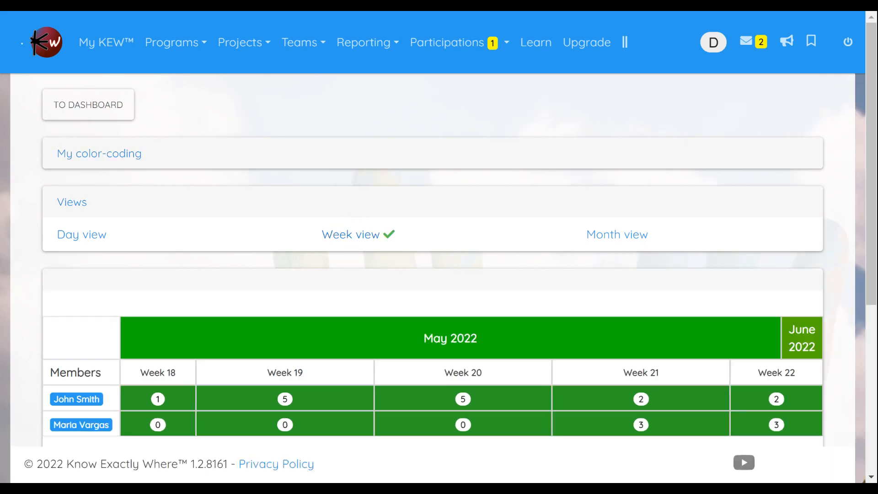
click(118, 159)
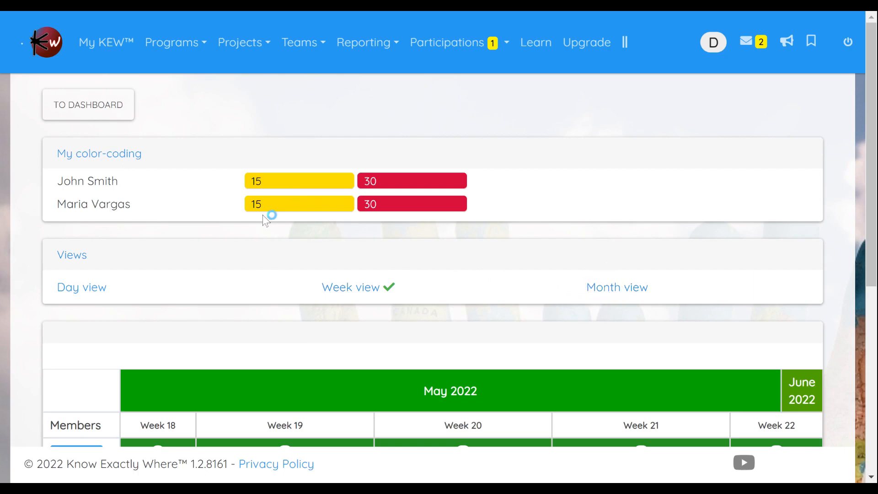
click(119, 161)
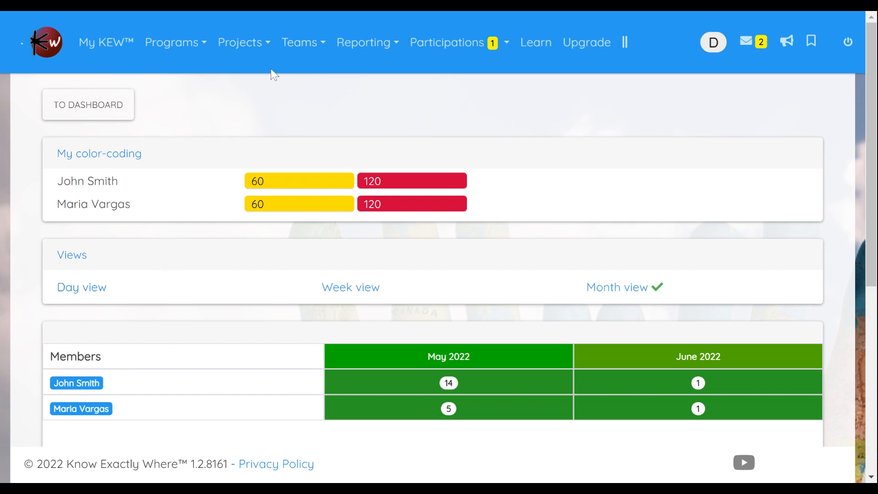
Step: Create a project named "Project 2" from the Demo template
click(251, 58)
click(258, 75)
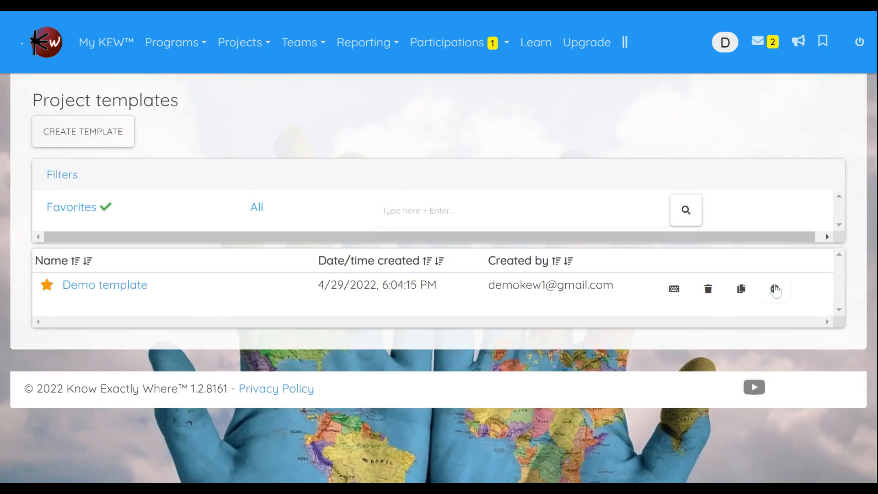
click(775, 289)
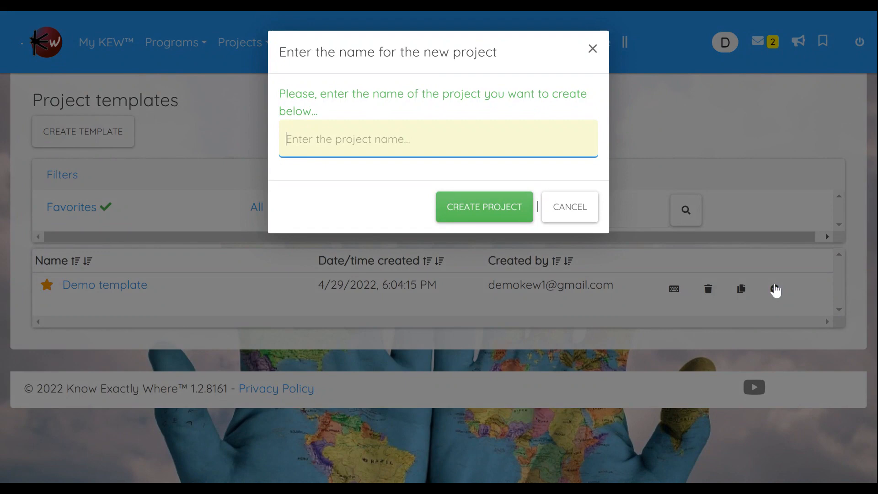
text(Project 2)
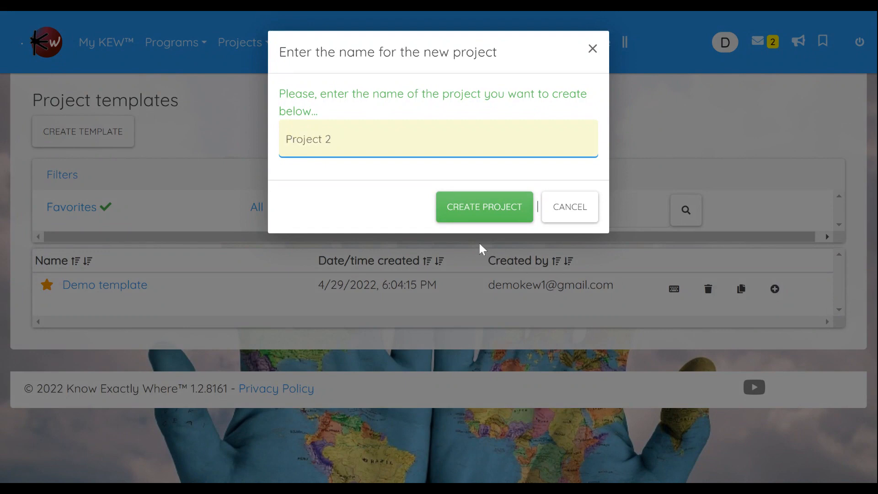
click(478, 216)
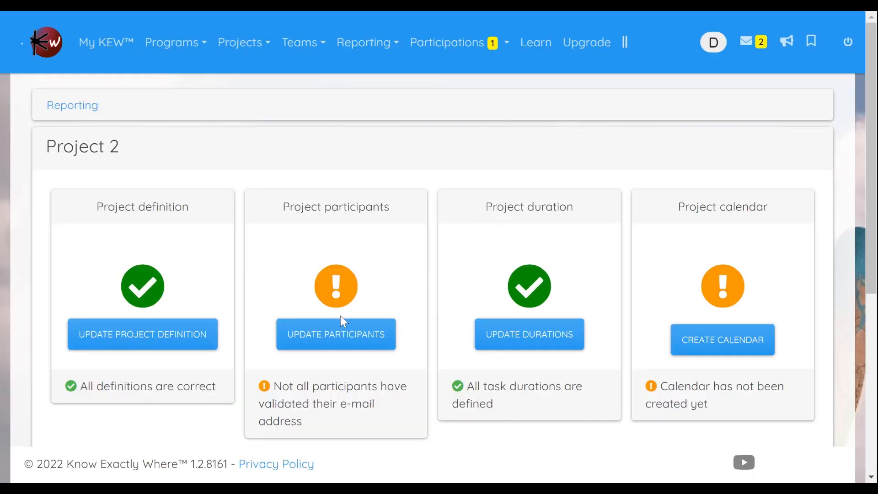
Step: Enter the participants' e-mail addresses for the Consultant and Project manager roles of Project 2
click(342, 323)
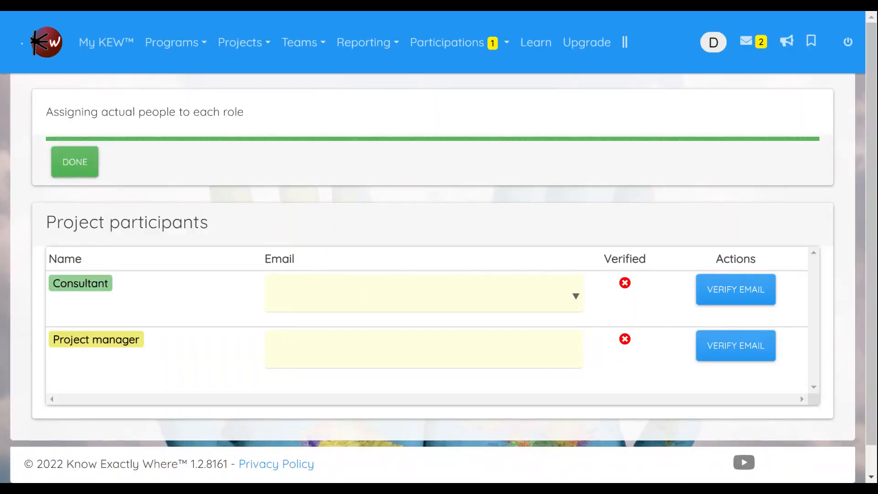
click(272, 293)
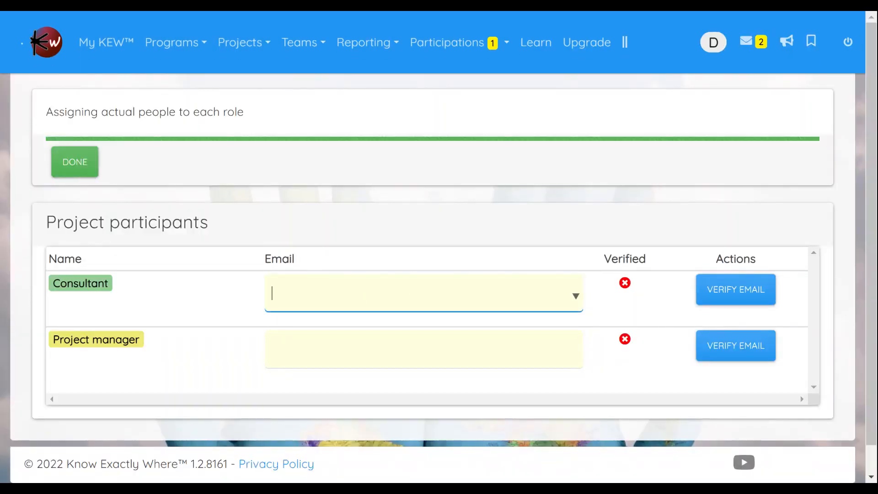
click(383, 350)
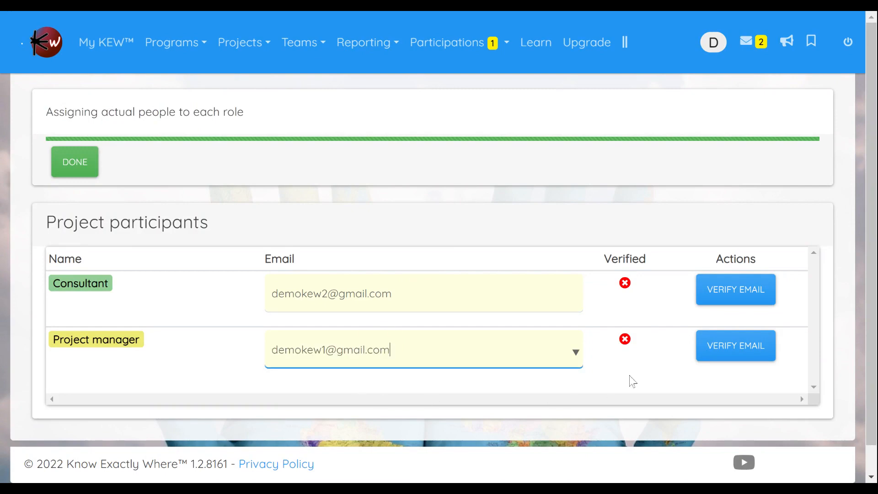
Step: Verify both participants' e-mail addresses and create Project 2's calendar with start date 05/06/2022, a Monday thru Friday work week and no go-live date
click(737, 297)
click(730, 364)
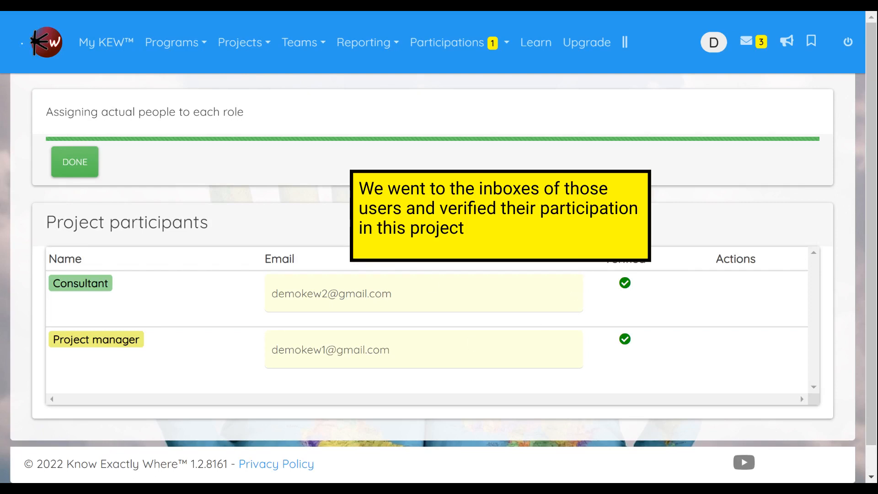
click(86, 175)
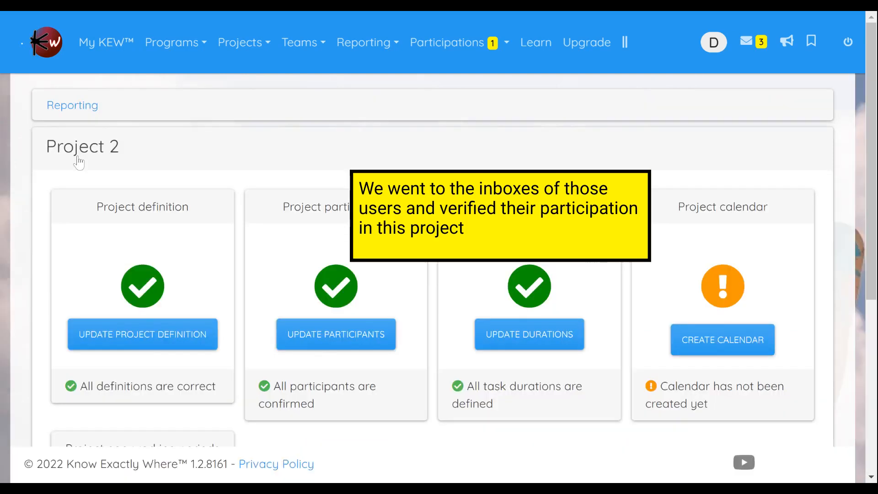
click(702, 341)
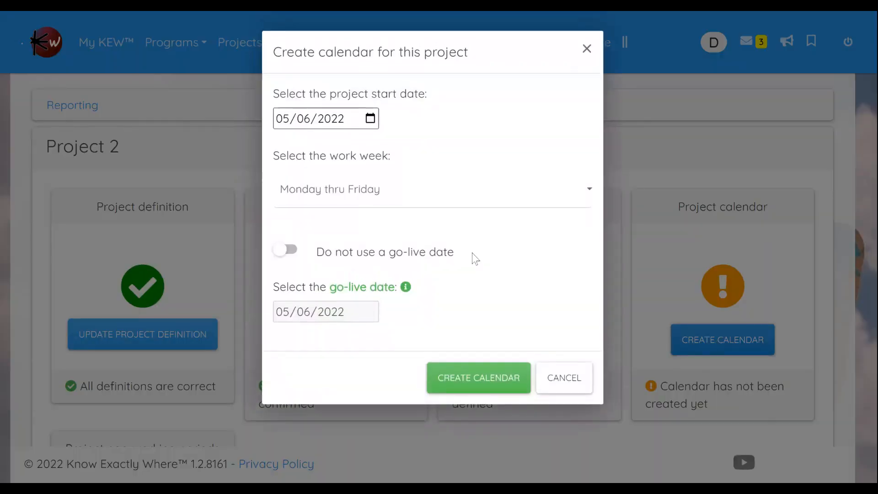
click(479, 378)
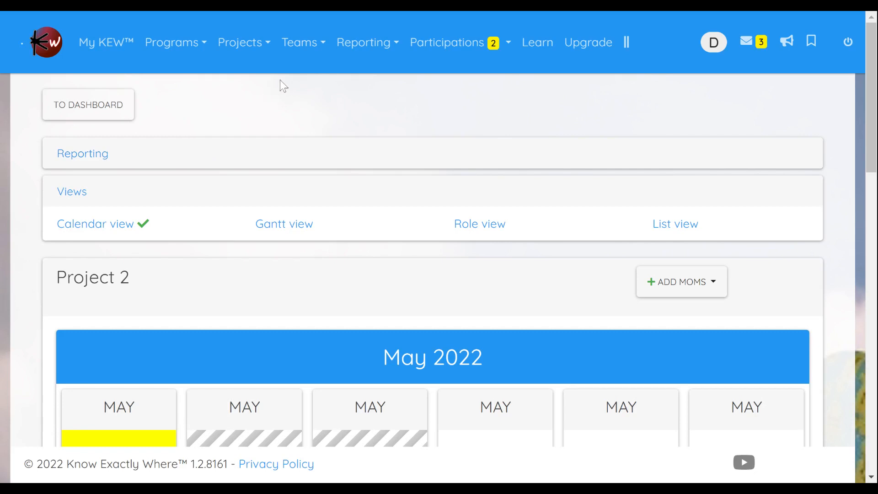
Step: In the Implementation team's calendar, check which projects make up the first member's daily workload
click(309, 45)
click(311, 86)
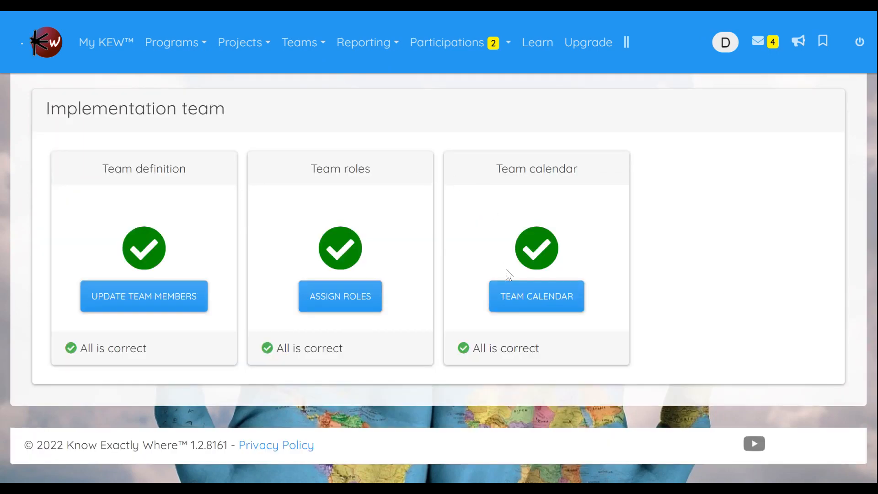
click(539, 303)
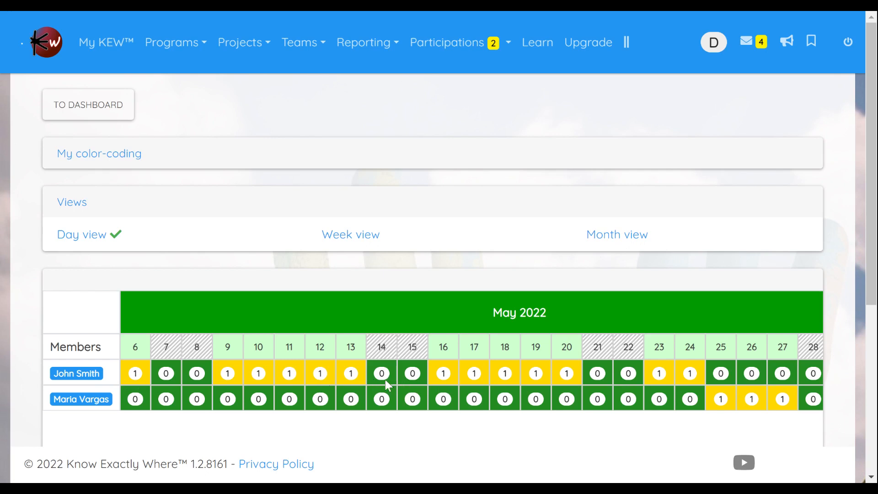
click(80, 379)
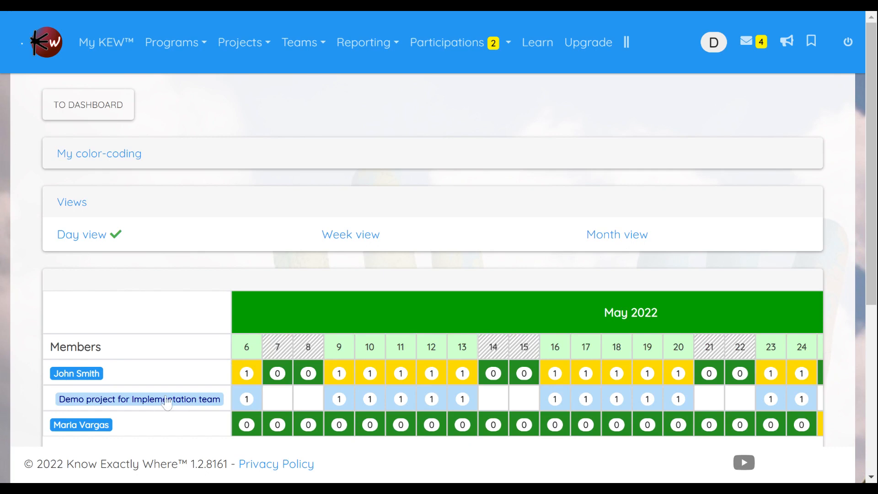
click(80, 376)
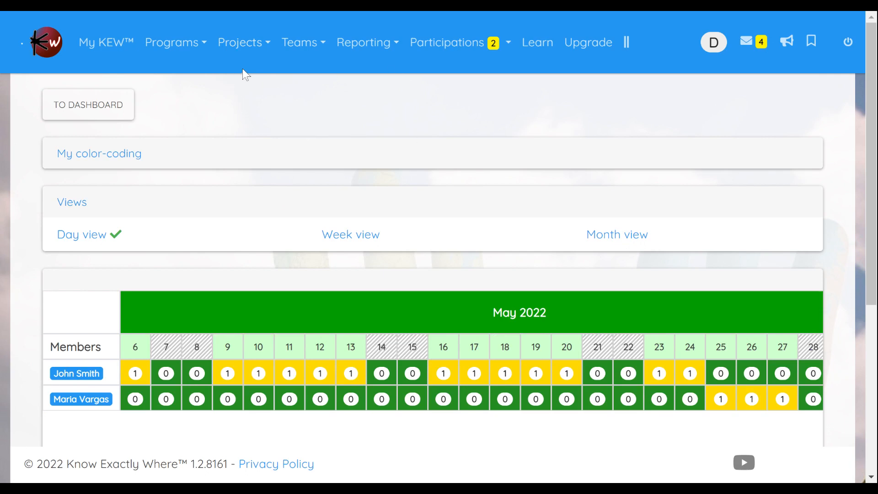
Step: Share Project 2 with the Implementation team using Viewer access
click(240, 43)
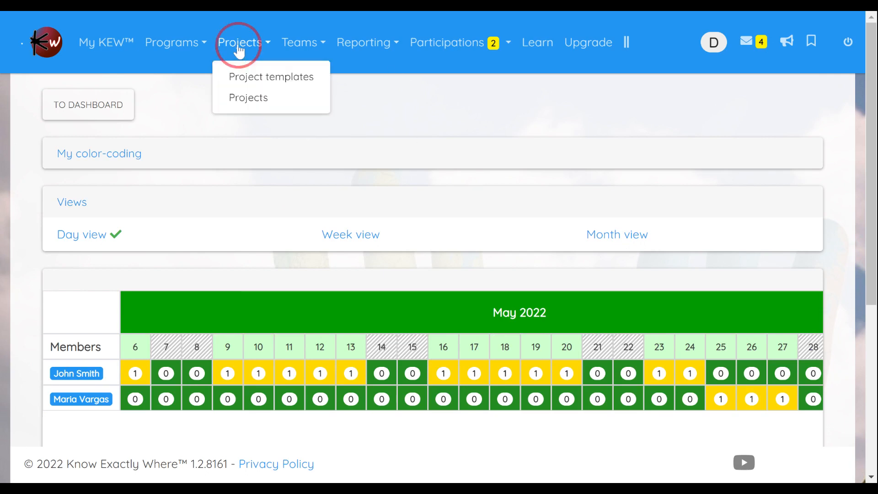
click(243, 101)
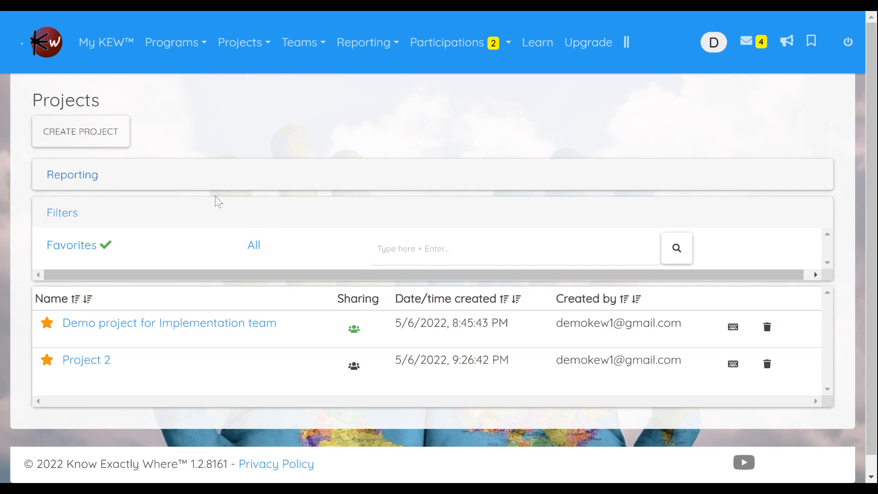
click(354, 366)
click(376, 338)
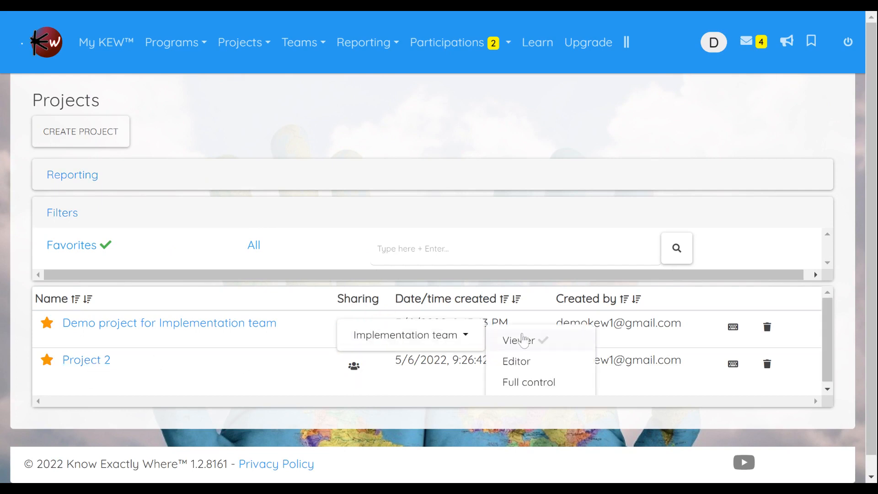
click(522, 344)
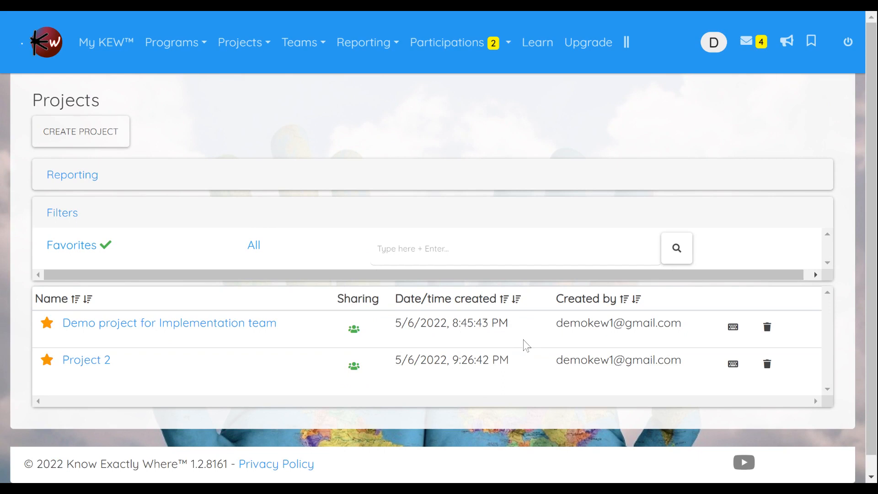
Step: Reopen the Implementation team's calendar and examine the first member's daily workload by project
click(303, 44)
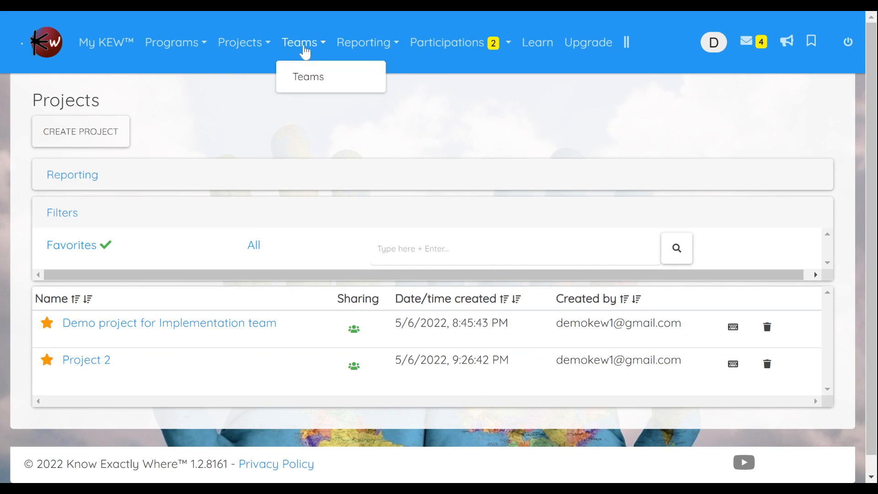
click(310, 82)
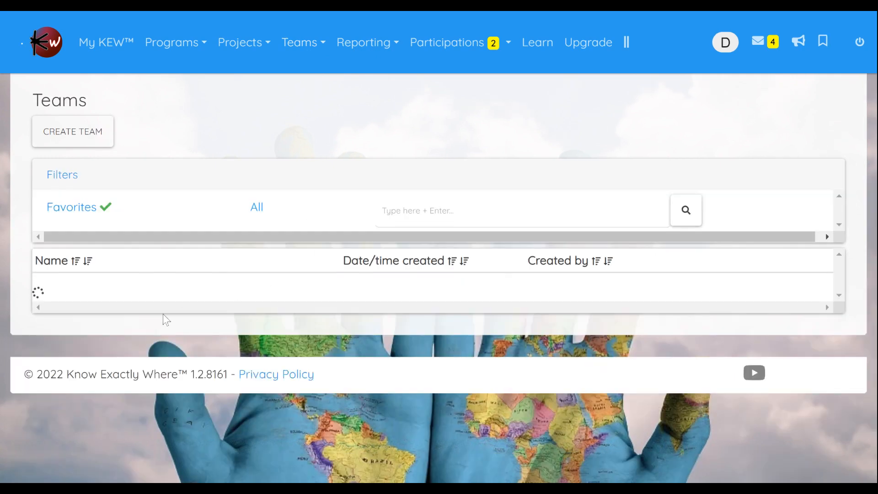
click(121, 287)
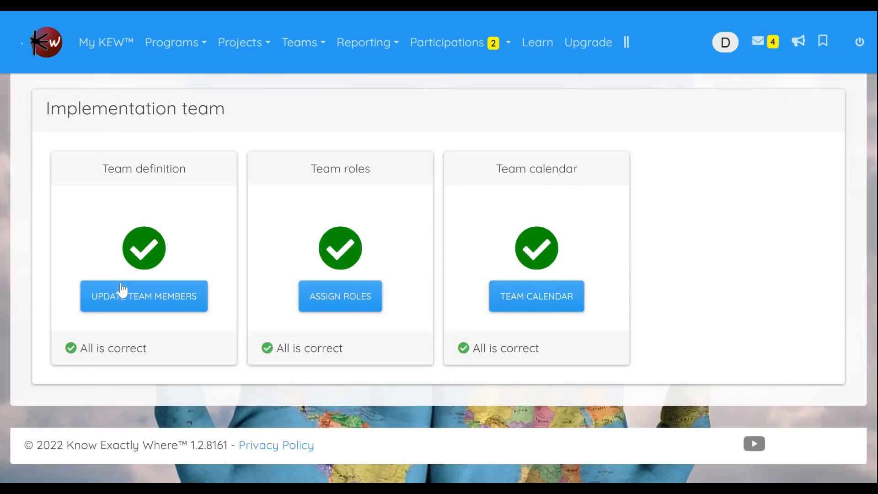
click(537, 302)
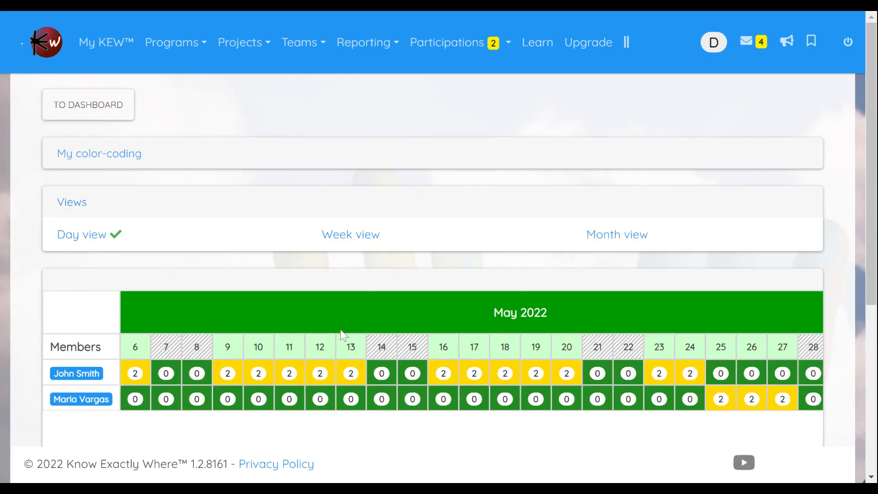
click(102, 378)
scroll(227, 356, down, 1)
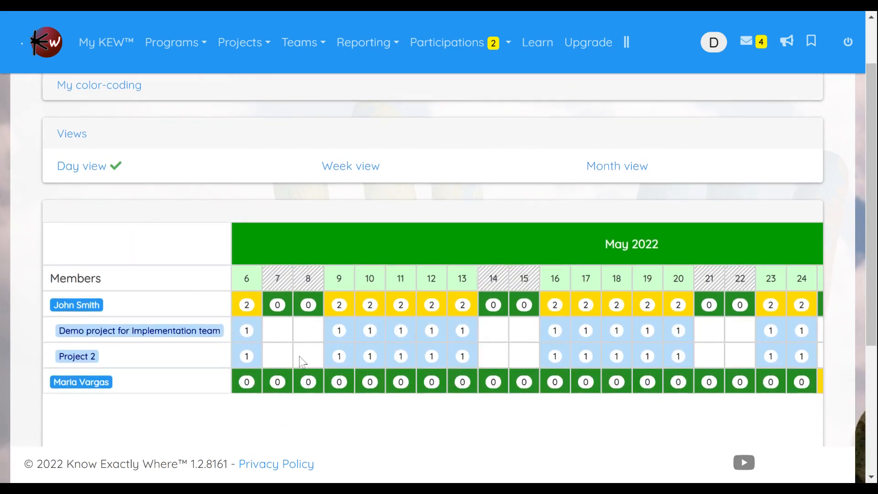
click(75, 306)
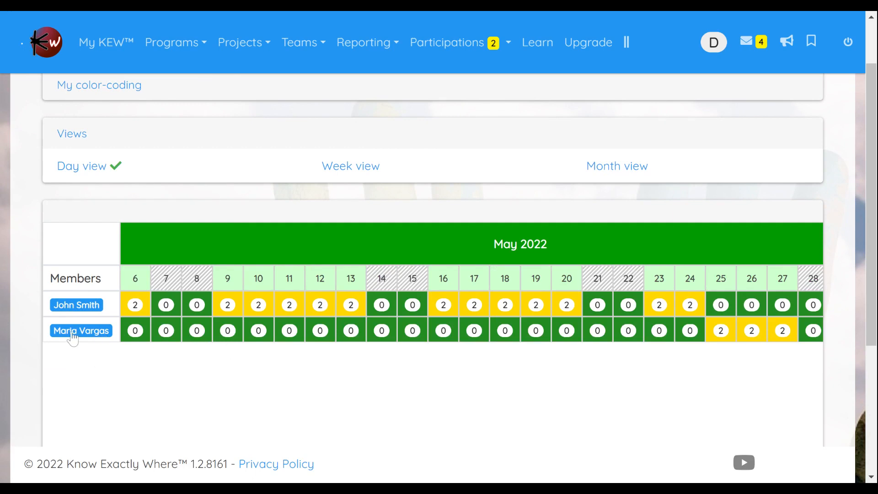
Step: Examine the second member's daily workload by project through the start of June 2022
click(94, 336)
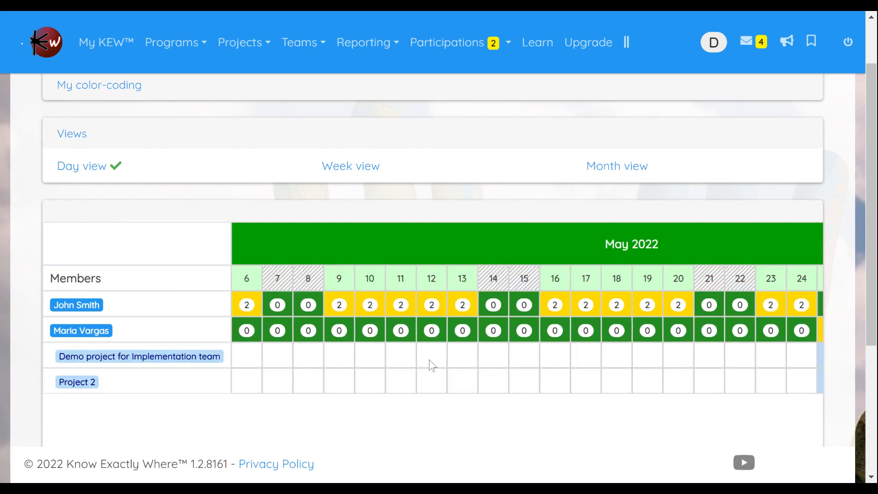
click(404, 416)
middle_click(405, 416)
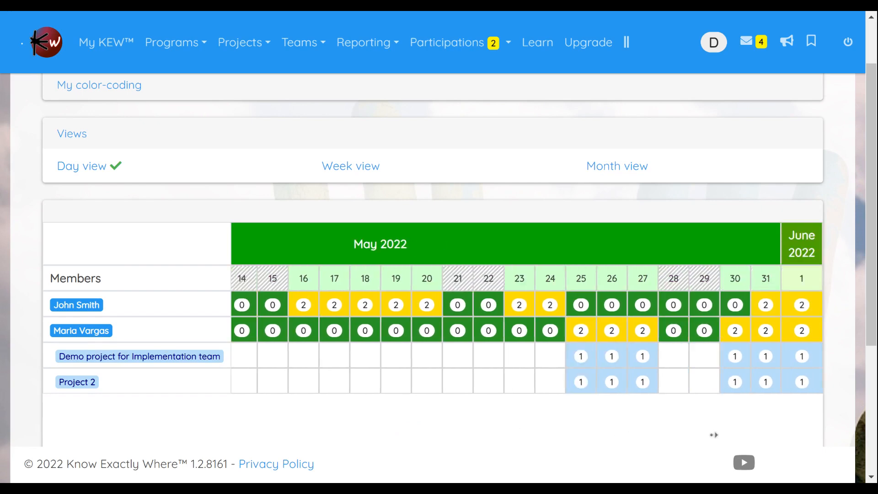
click(485, 442)
middle_click(486, 441)
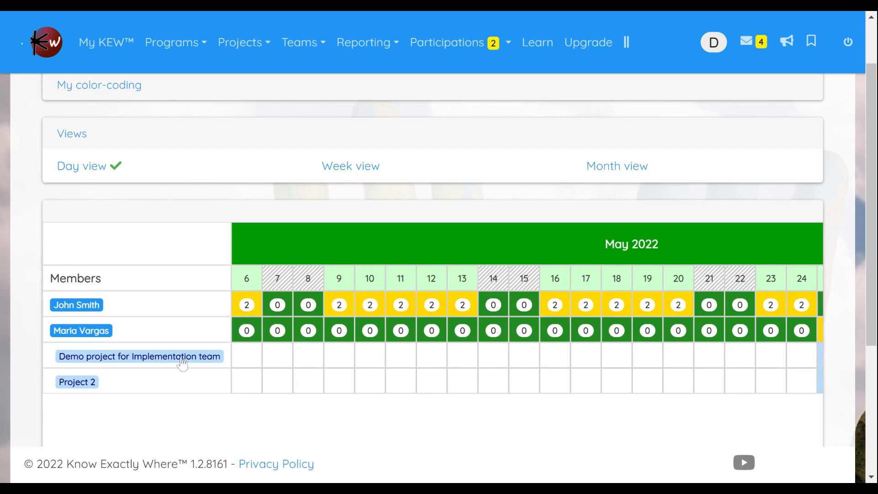
Step: Set the day-view red threshold to 2 for both team members and refresh the calendar
scroll(184, 363, up, 1)
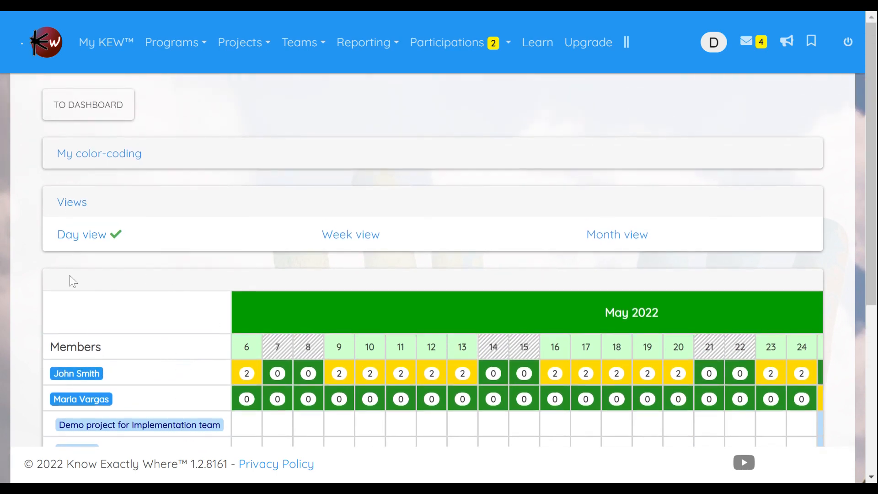
click(112, 152)
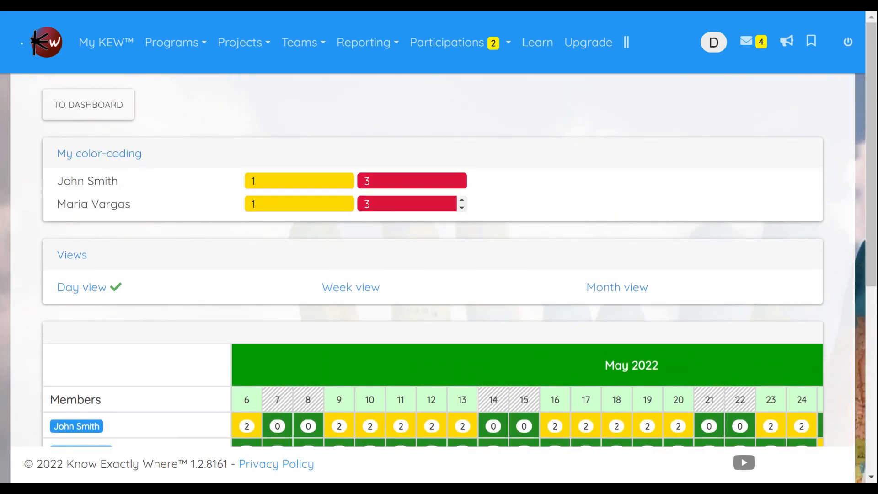
click(344, 179)
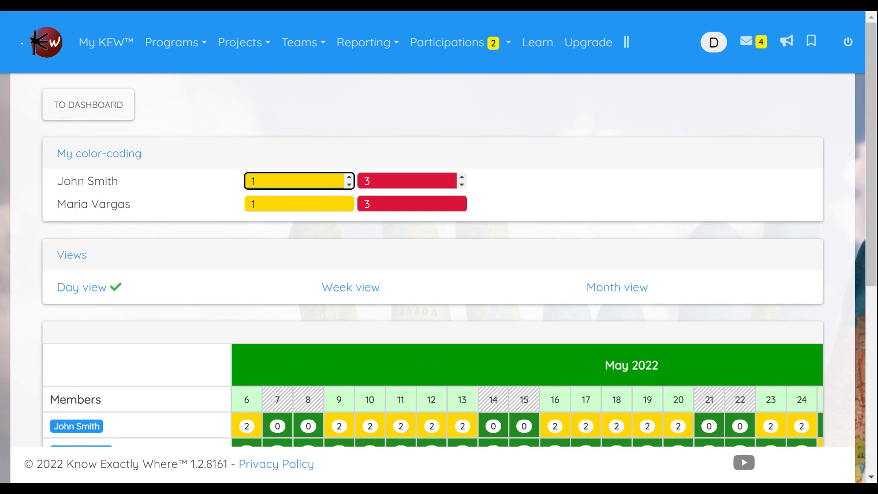
click(412, 180)
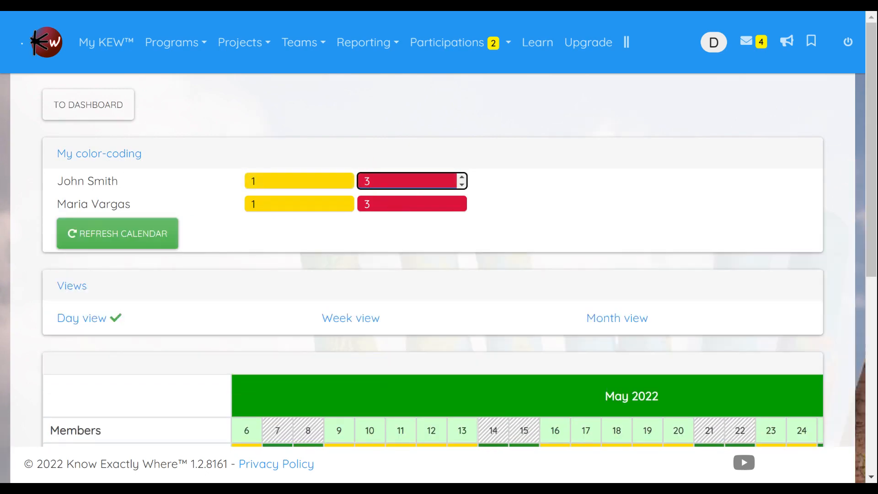
click(395, 186)
key(BackSpace)
text(2)
key(Tab)
text(2)
key(Tab)
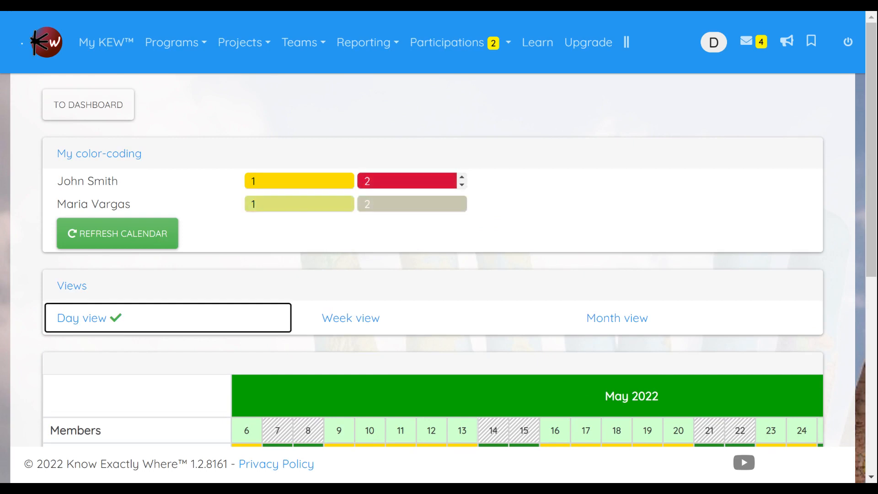
click(110, 242)
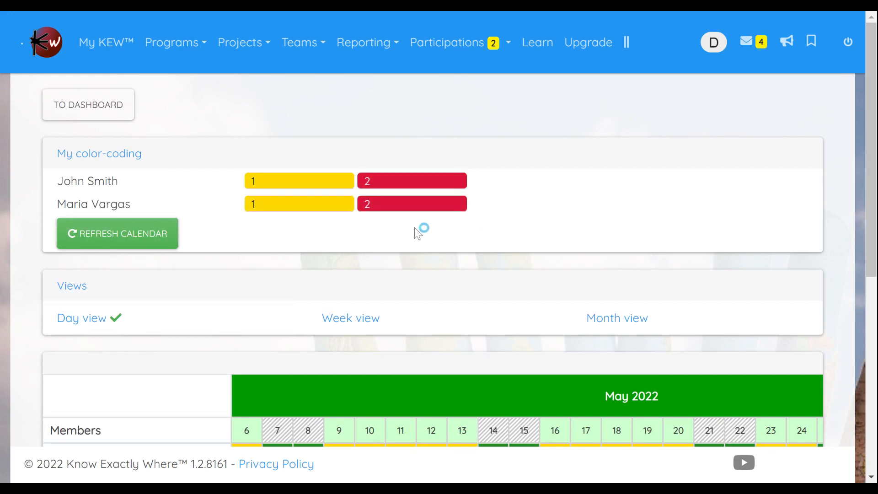